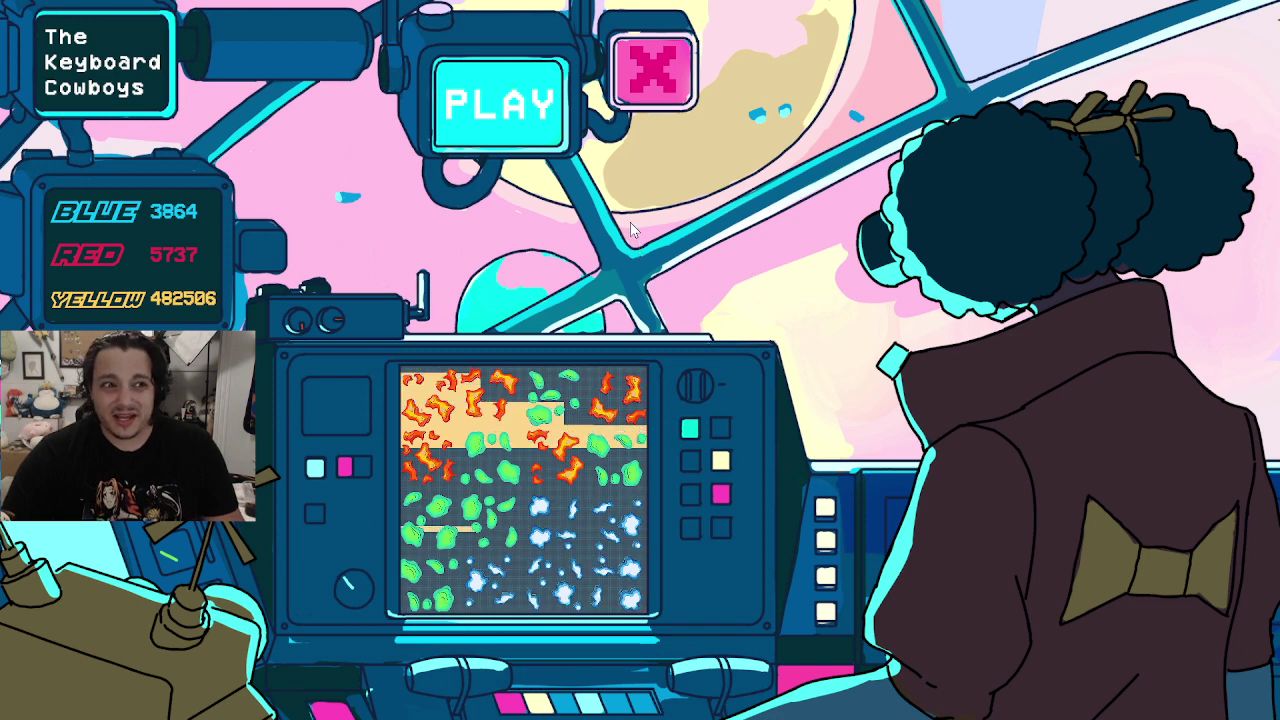
# Start a match, fly the rover out and back into its start box, then bring up JoyToKey.
pyautogui.click(512, 118)
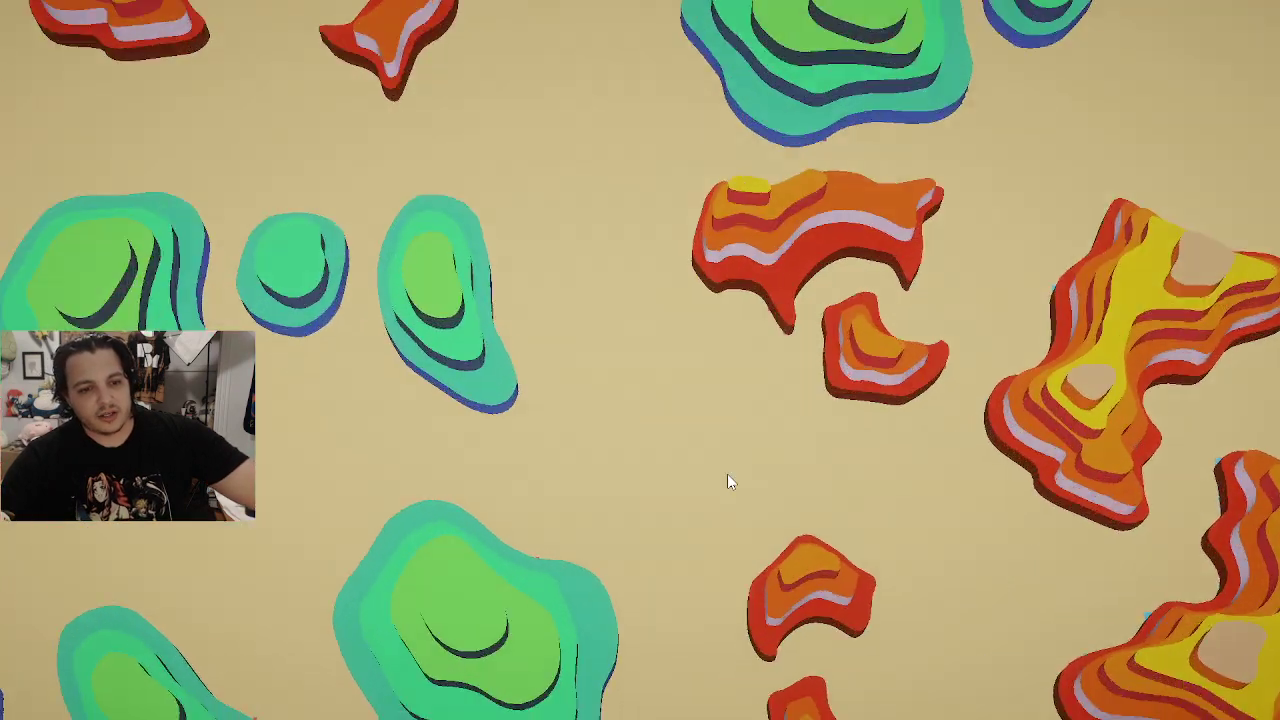
pyautogui.press('Right')
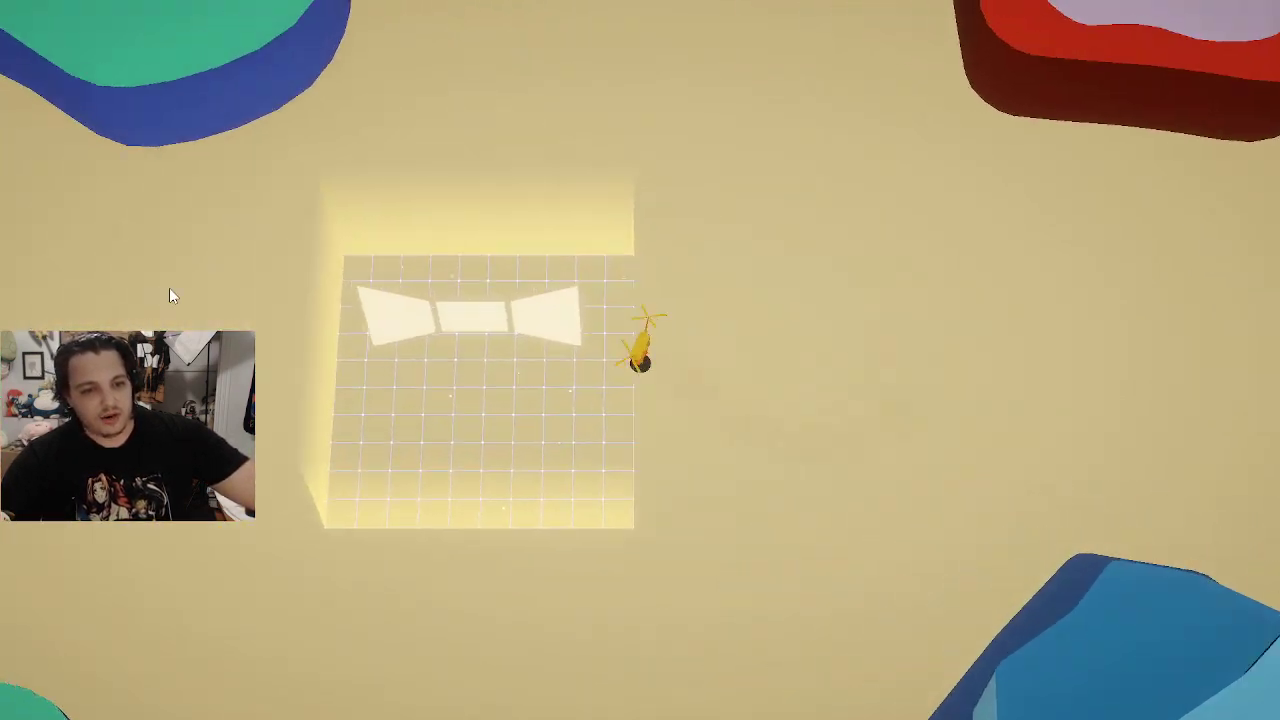
pyautogui.moveTo(169, 295)
pyautogui.mouseDown()
pyautogui.moveTo(286, 451)
pyautogui.moveTo(591, 434)
pyautogui.moveTo(880, 320)
pyautogui.moveTo(895, 337)
pyautogui.mouseUp()
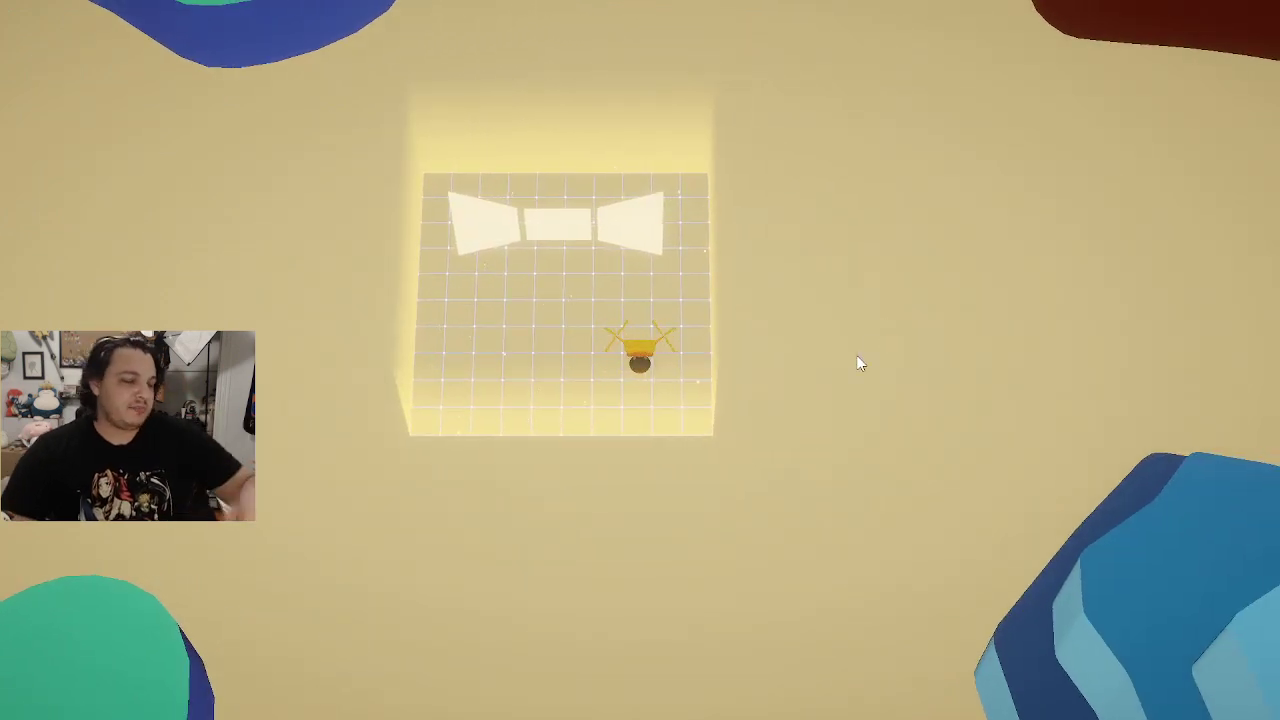
pyautogui.hotkey('alt', 'Tab')
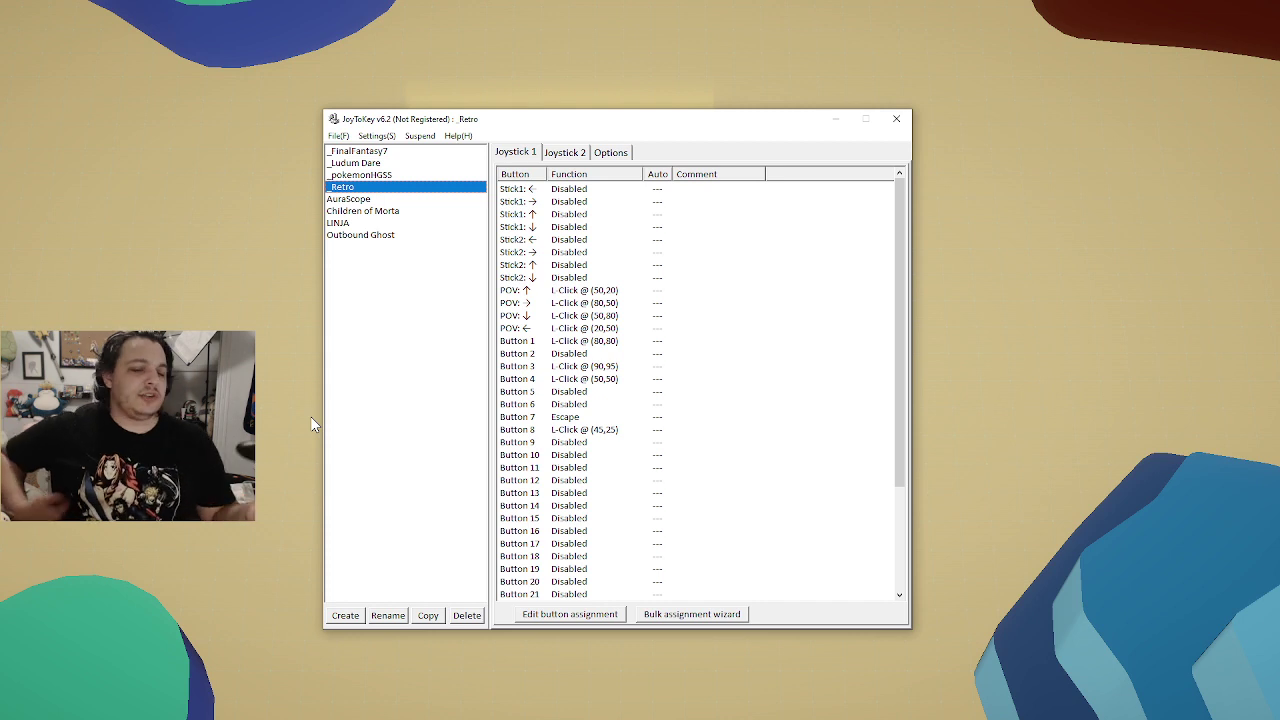
# Hide the JoyToKey _Retro profile, reopen it, then dismiss it back to the game.
pyautogui.click(1023, 367)
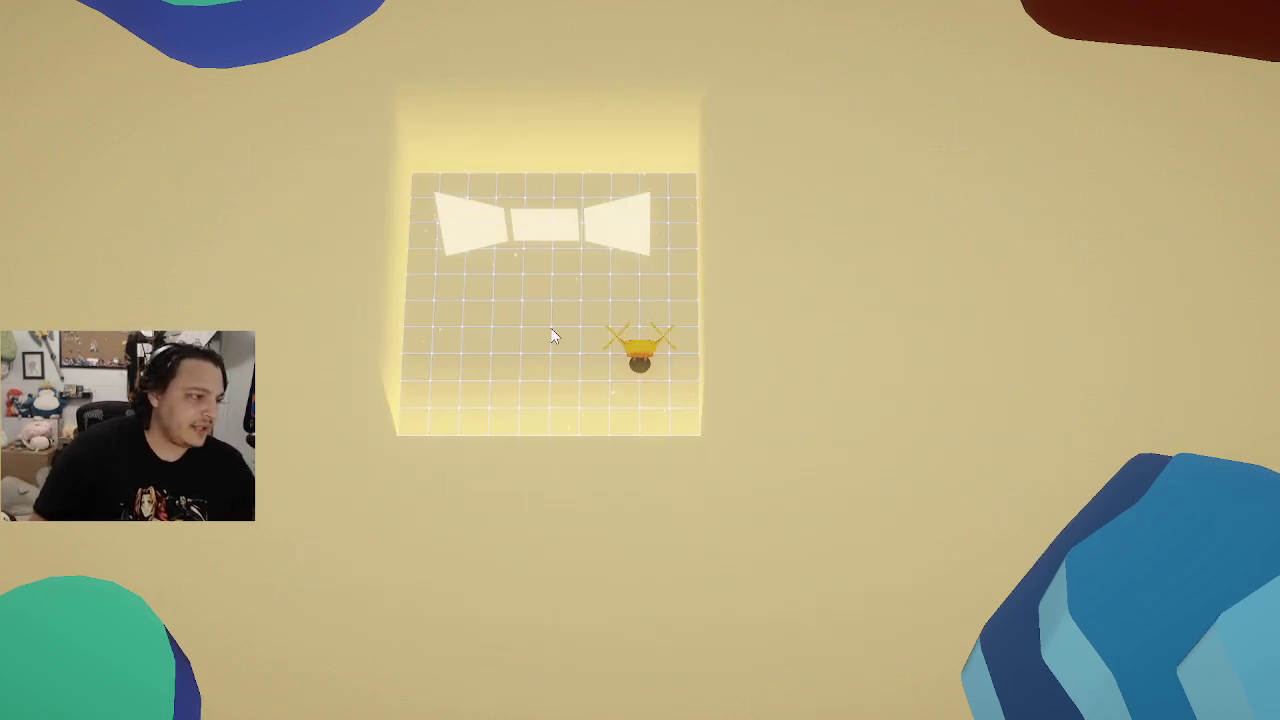
pyautogui.hotkey('alt', 'Tab')
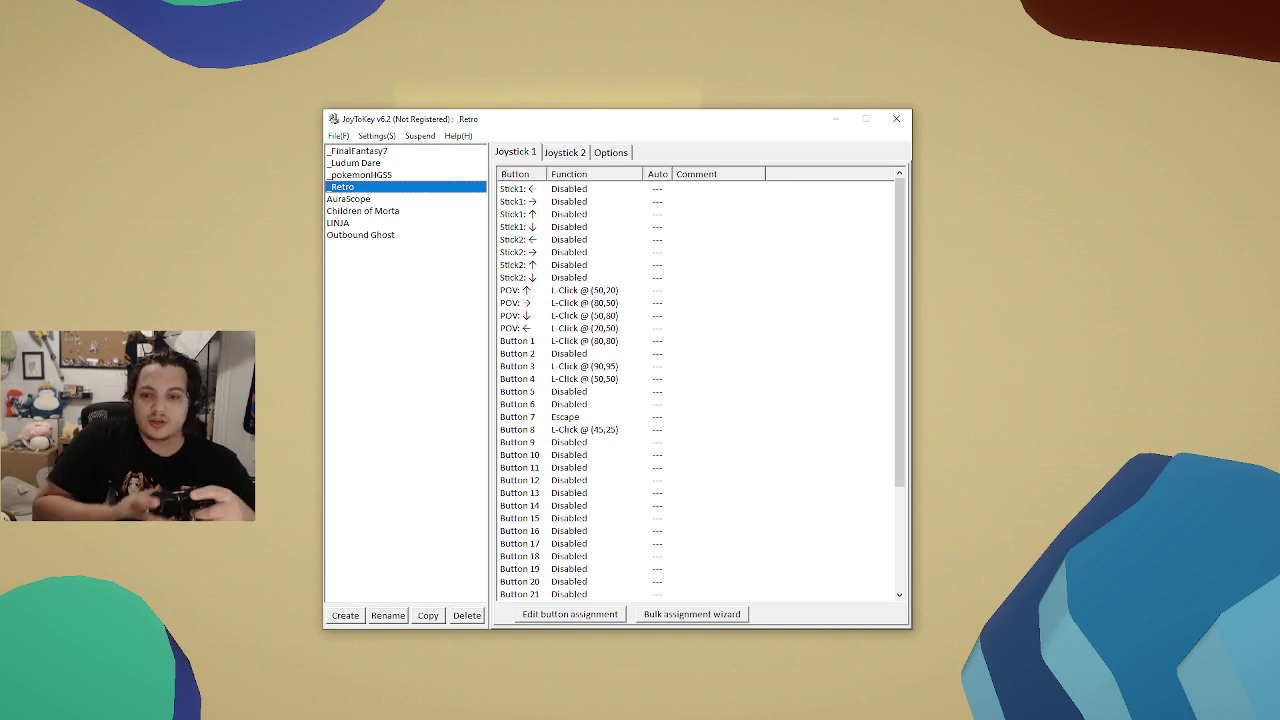
pyautogui.click(1052, 230)
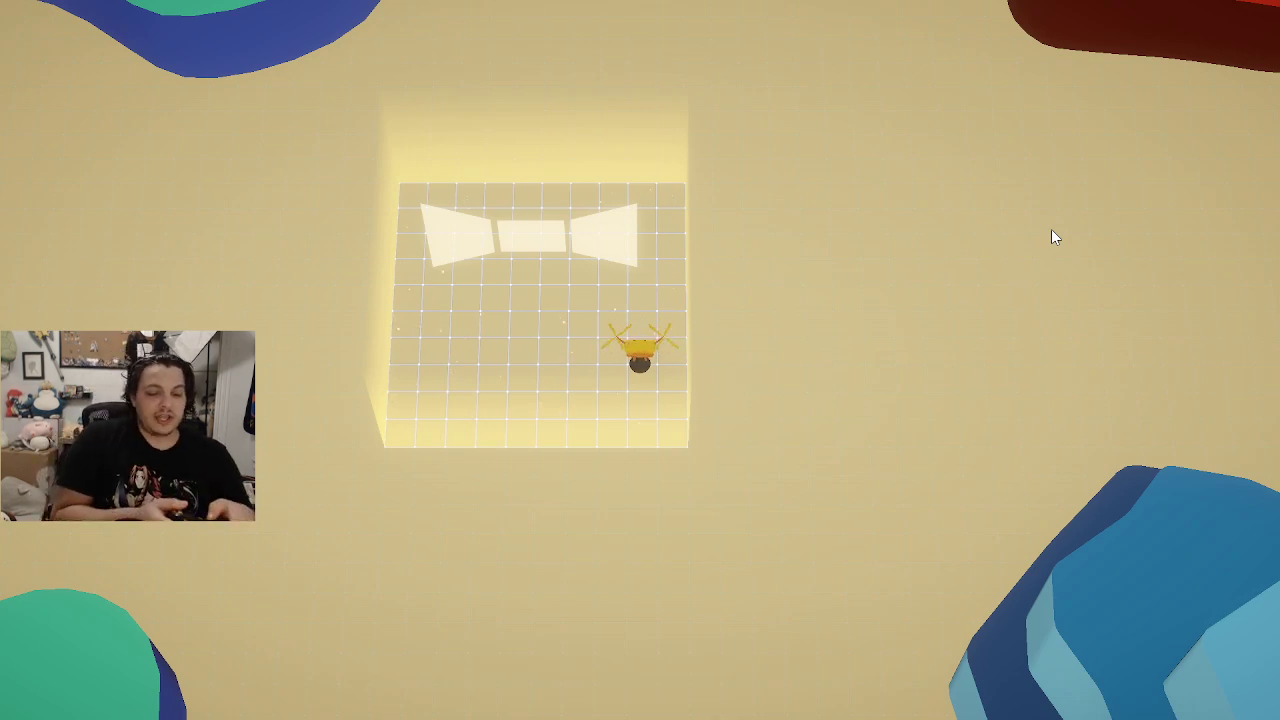
# Exit fullscreen, start a new round with PLAY, and return the game to fullscreen.
pyautogui.press('Escape')
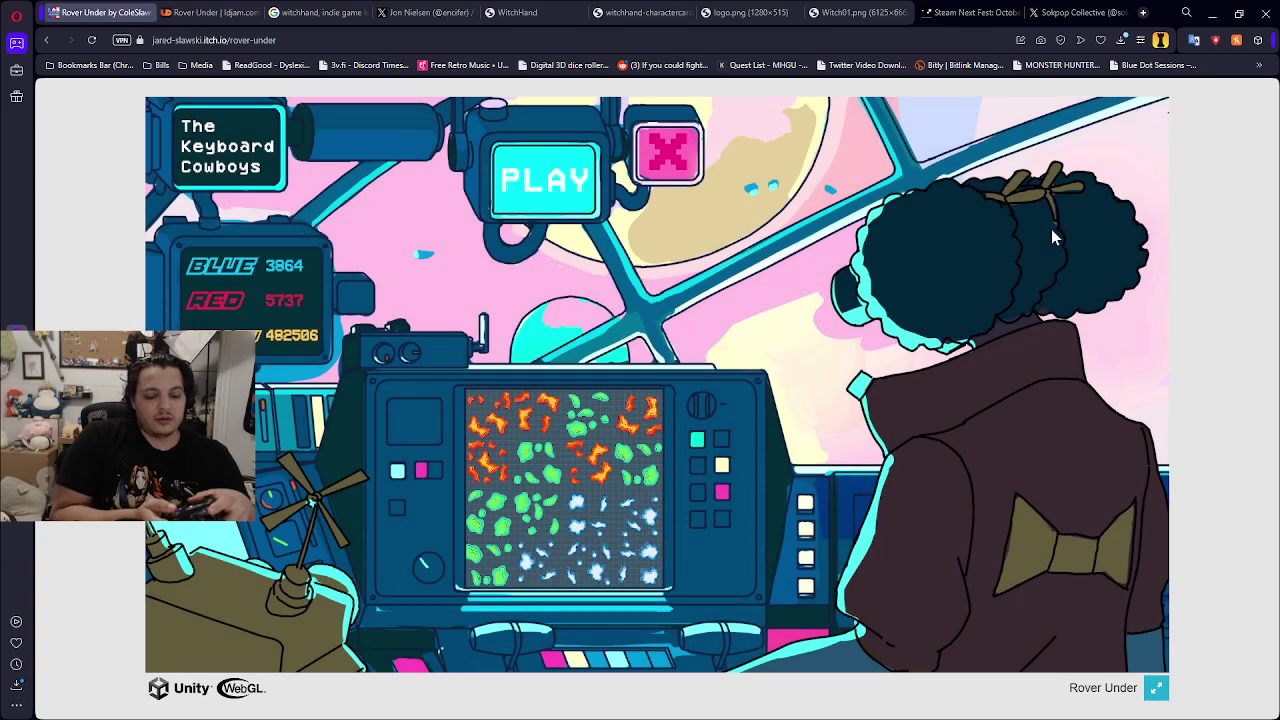
pyautogui.click(575, 179)
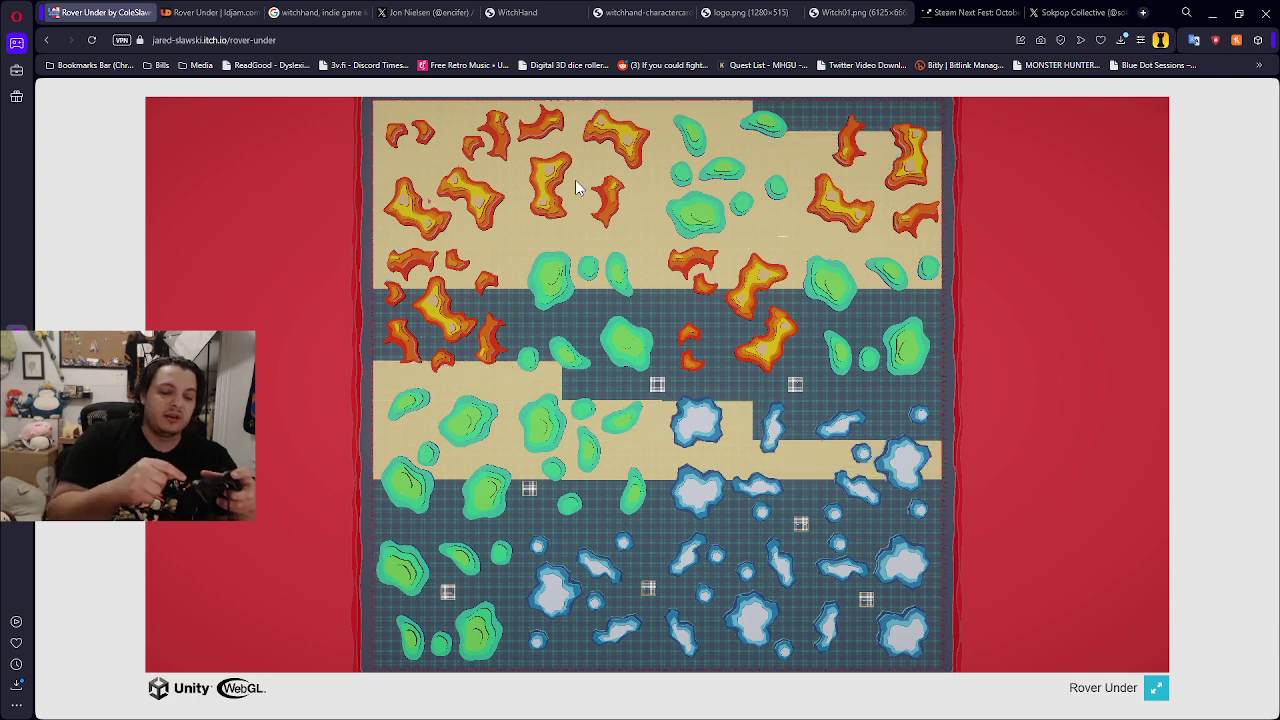
pyautogui.click(1156, 688)
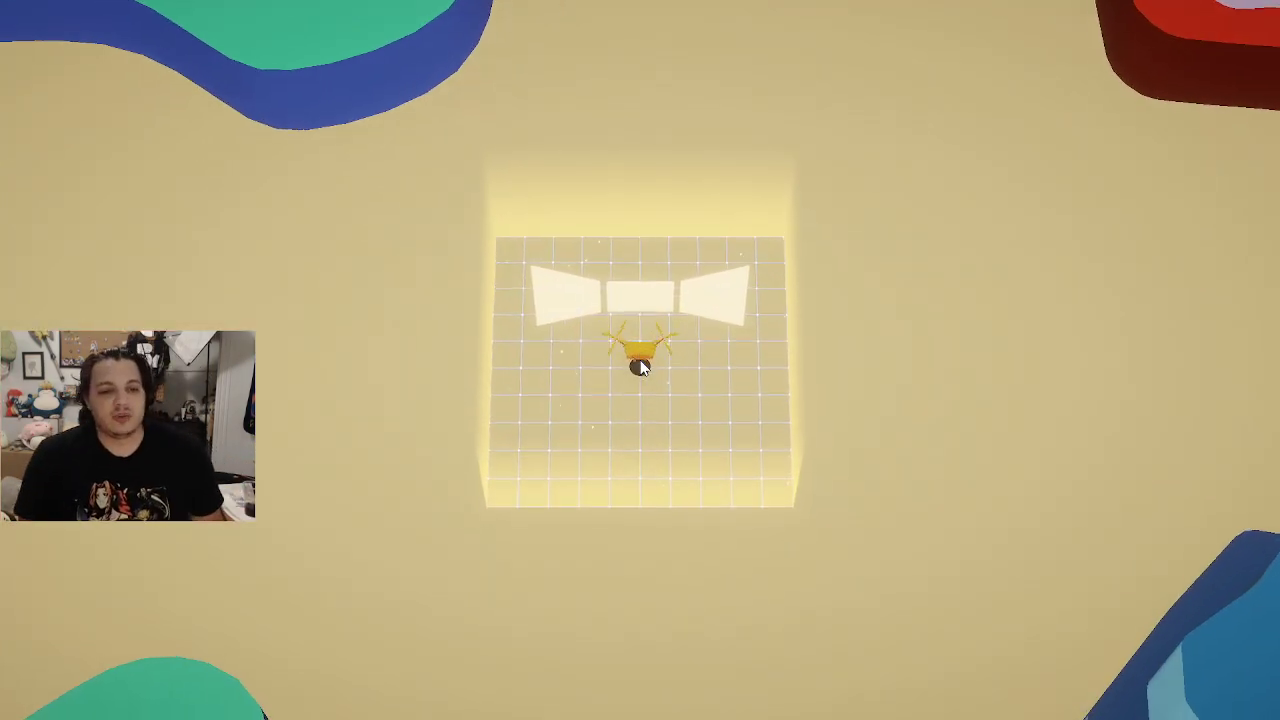
# Fly the rover off the spawn grid, right and down past the red platforms.
pyautogui.press('d')
pyautogui.press('w')
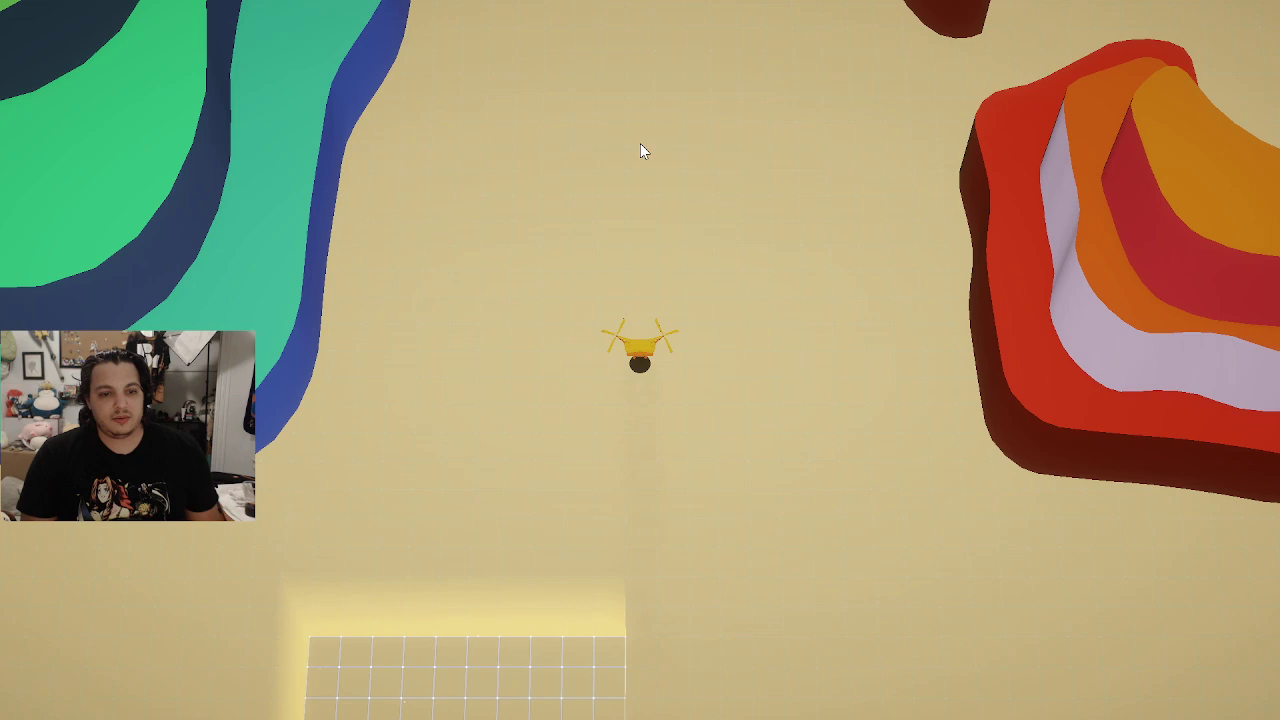
pyautogui.press('s')
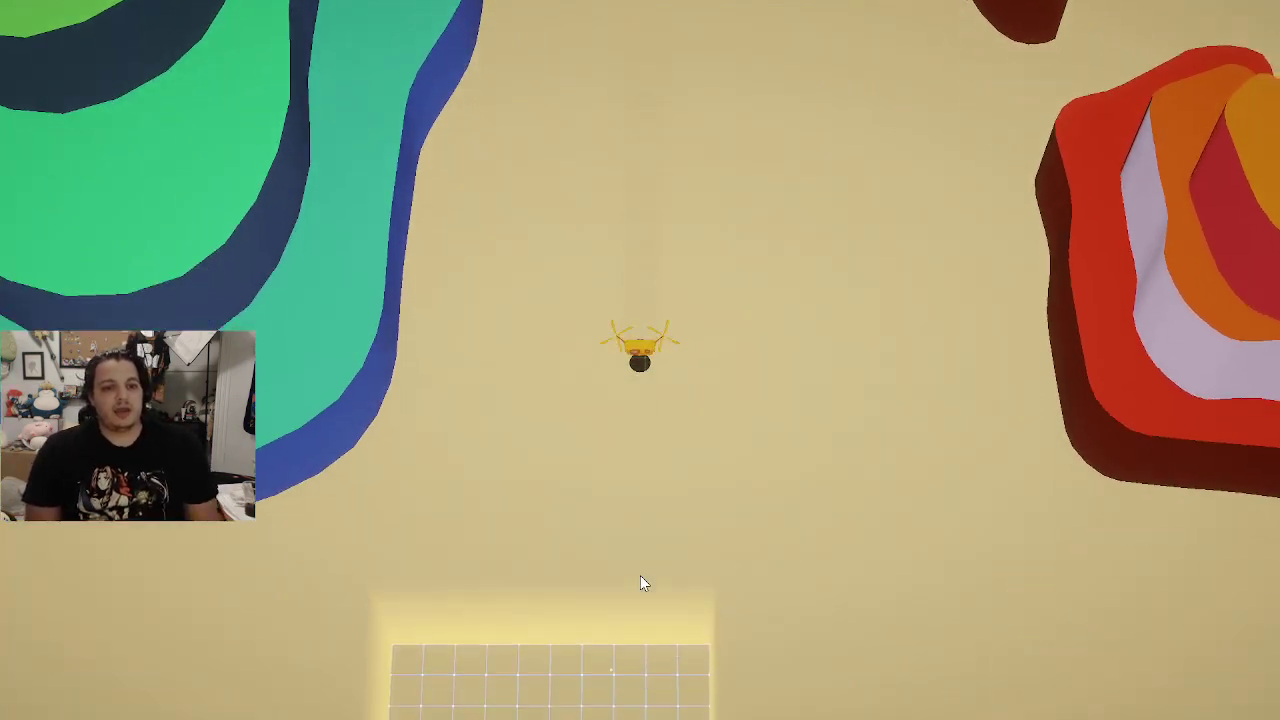
pyautogui.press('d')
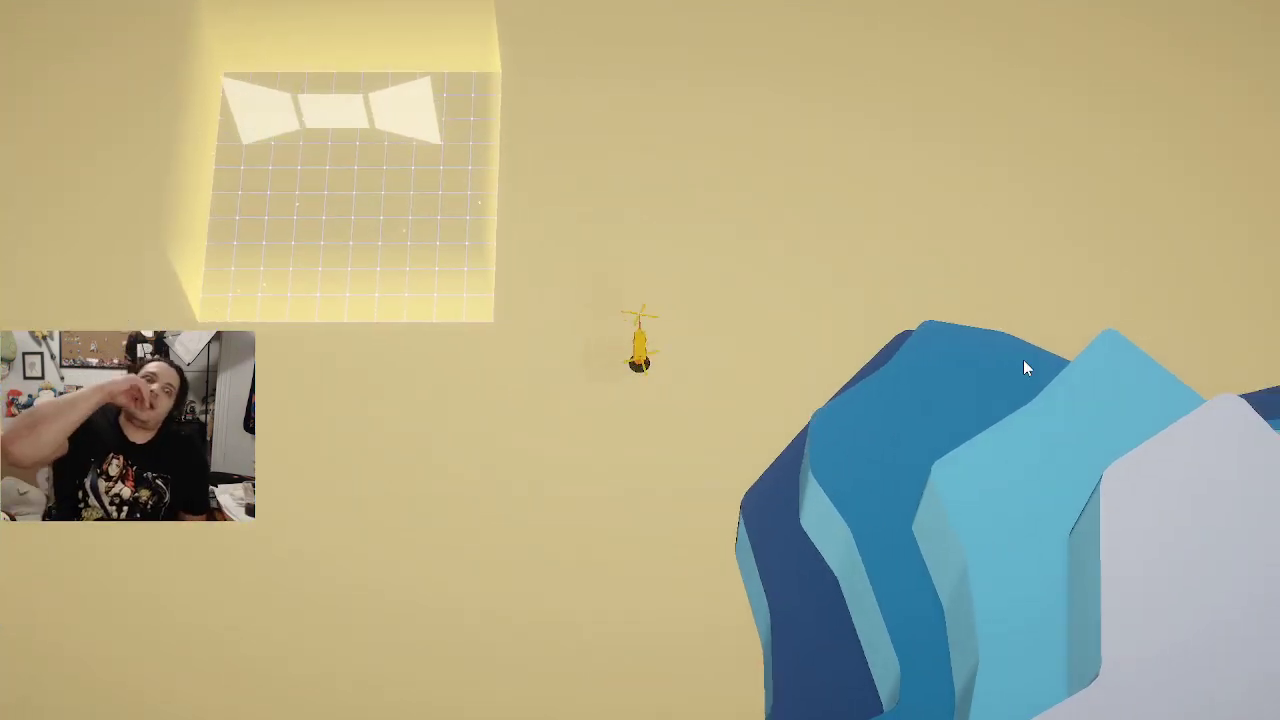
pyautogui.press('w')
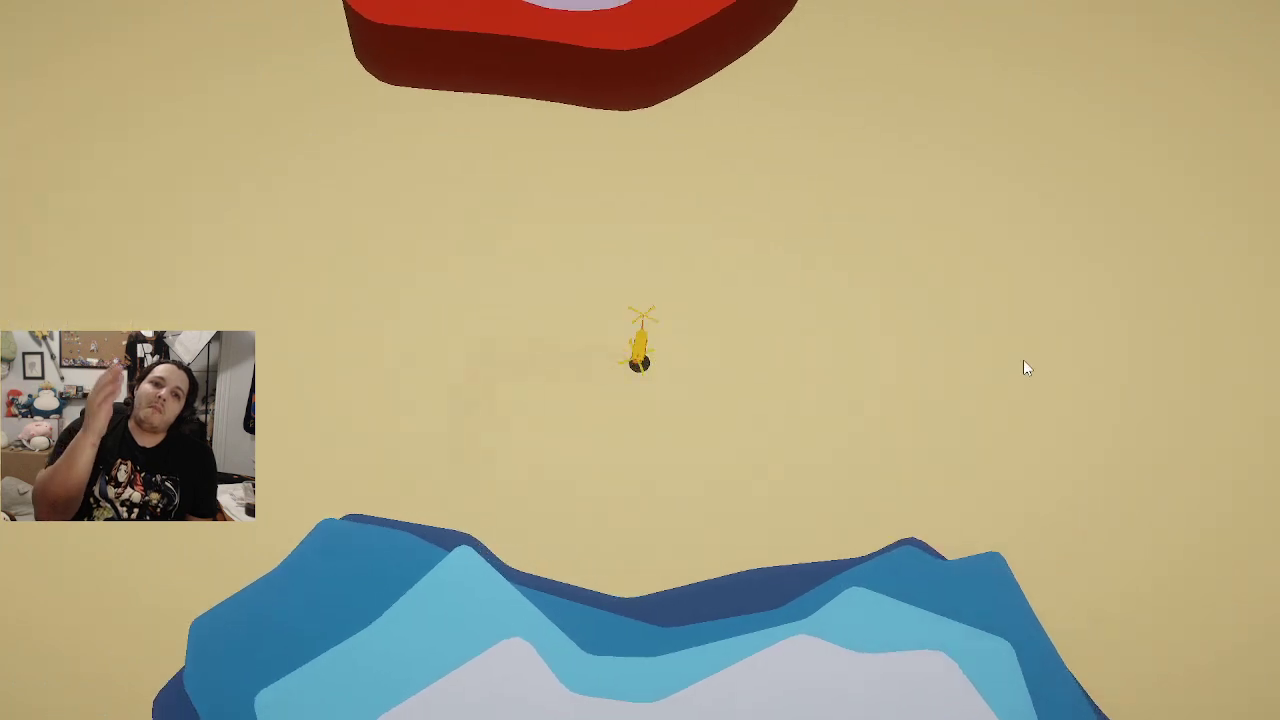
pyautogui.press('s')
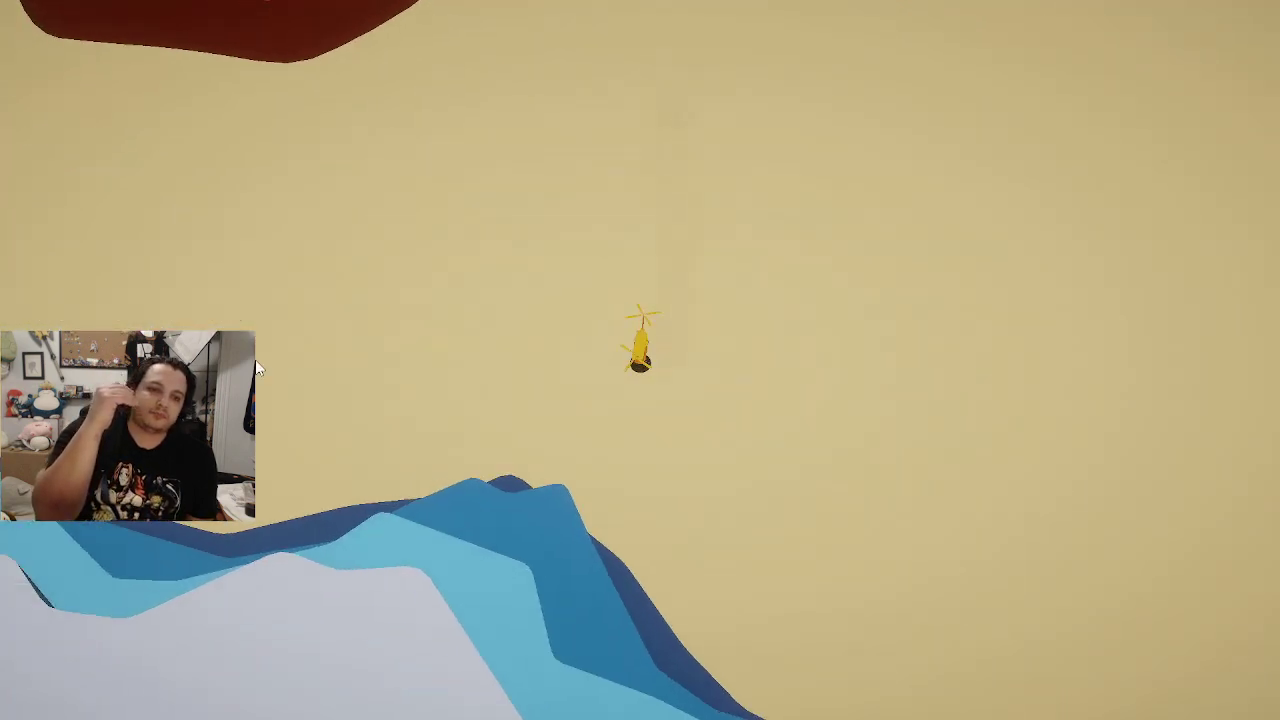
pyautogui.press('a')
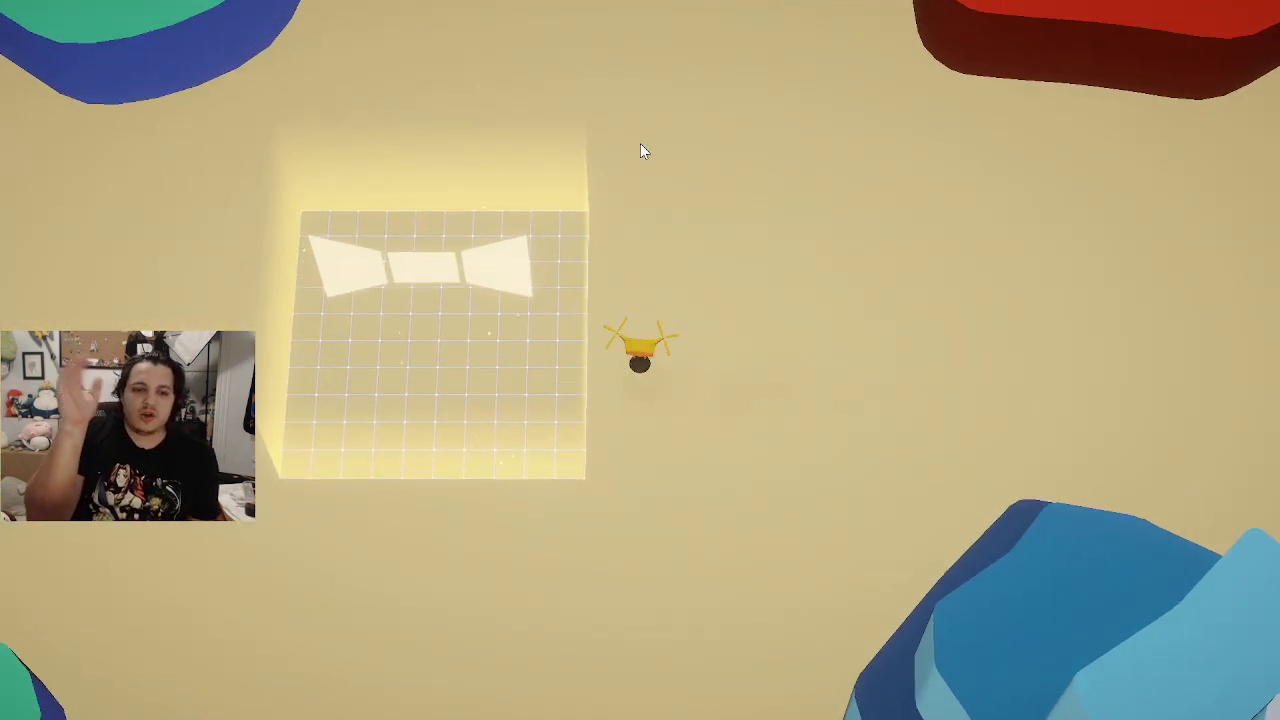
# Steer the rover left over the spawn grid, then loop it around the sand.
pyautogui.press('d')
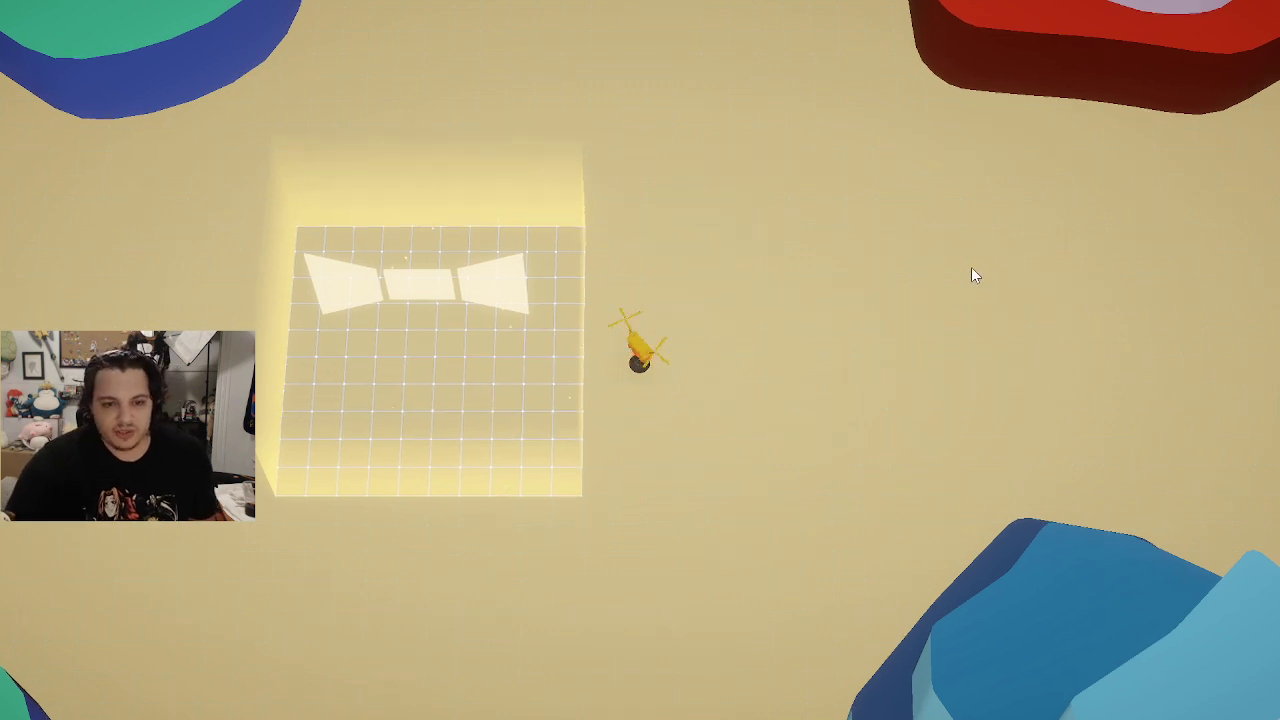
pyautogui.press('a')
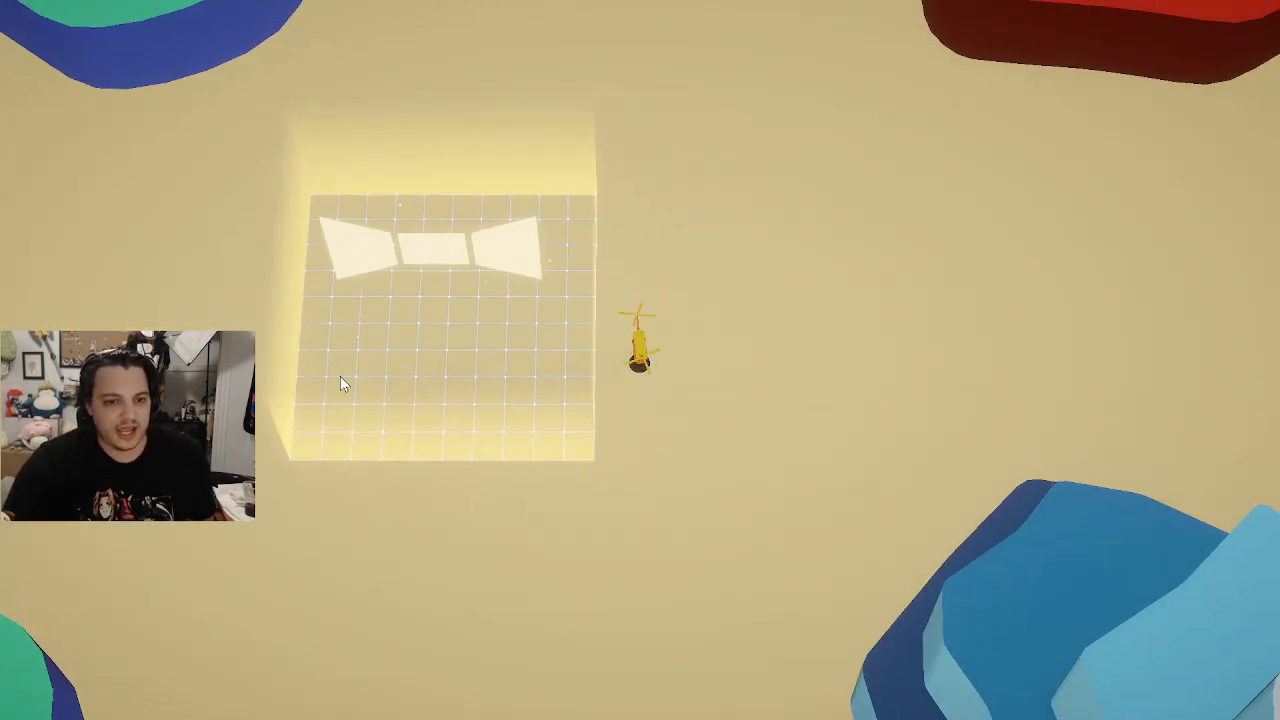
pyautogui.press('s')
pyautogui.press('a')
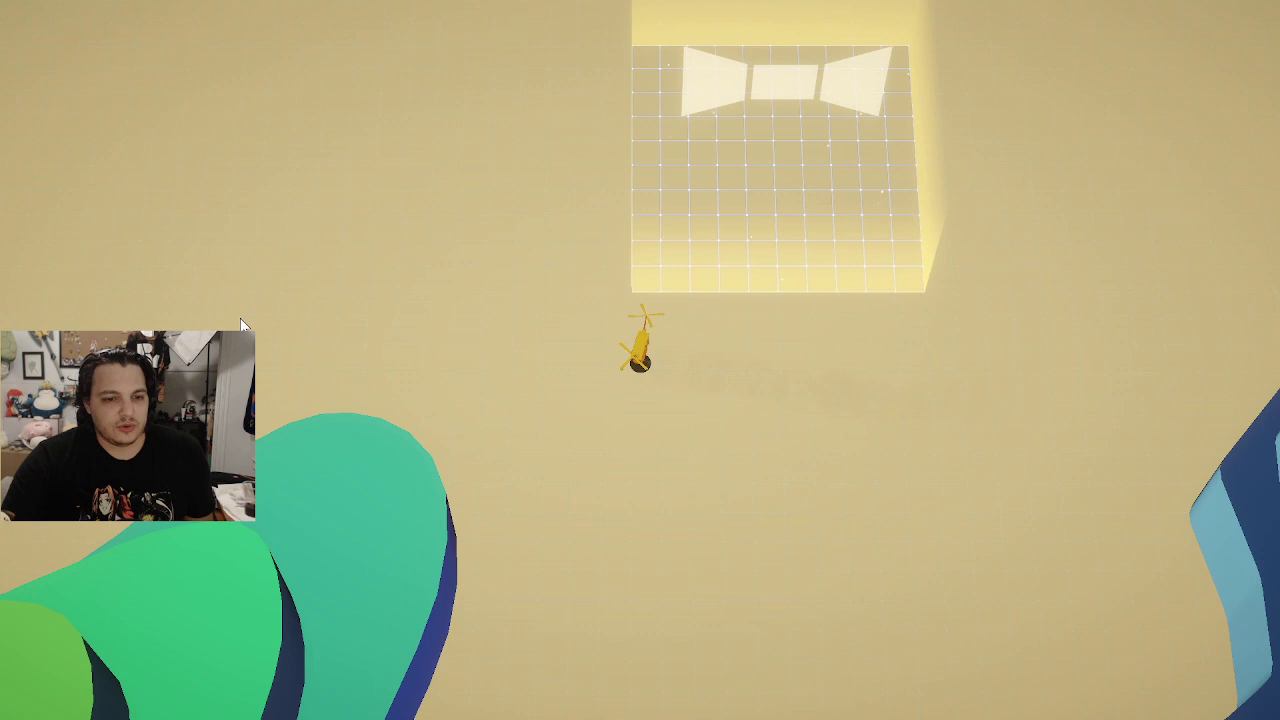
pyautogui.press('w')
pyautogui.press('a')
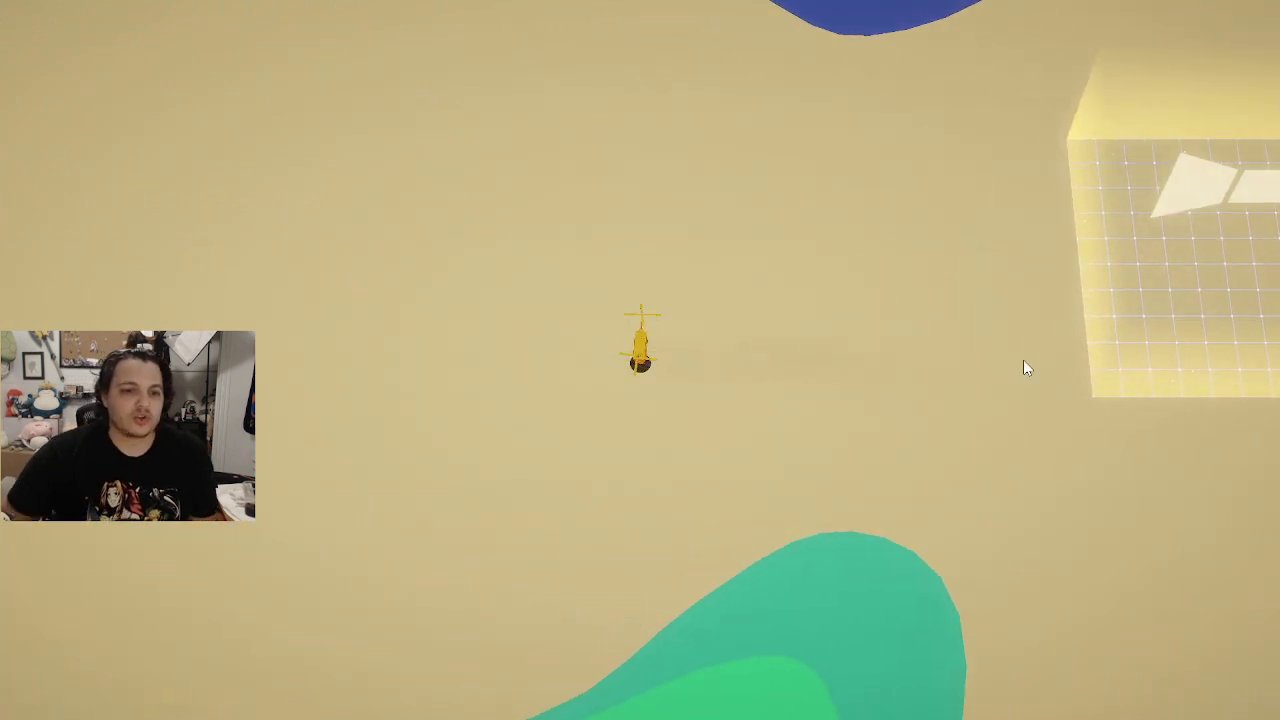
pyautogui.press('w')
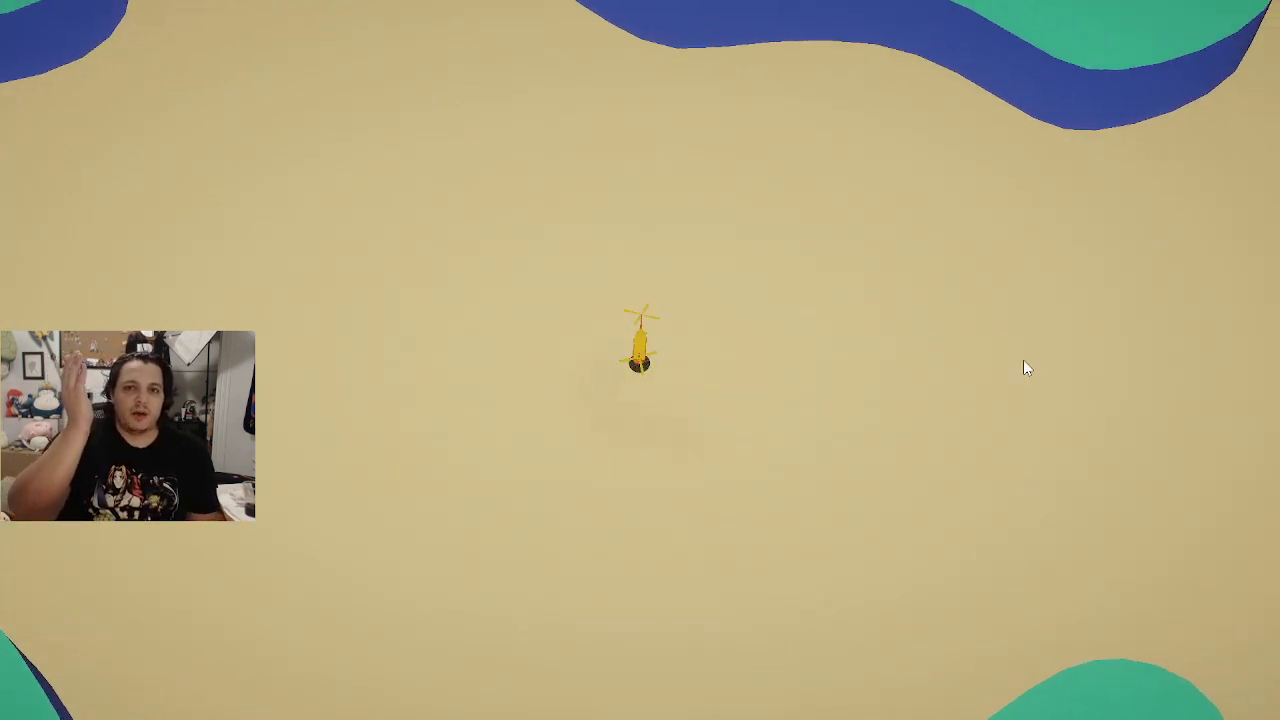
pyautogui.press('d')
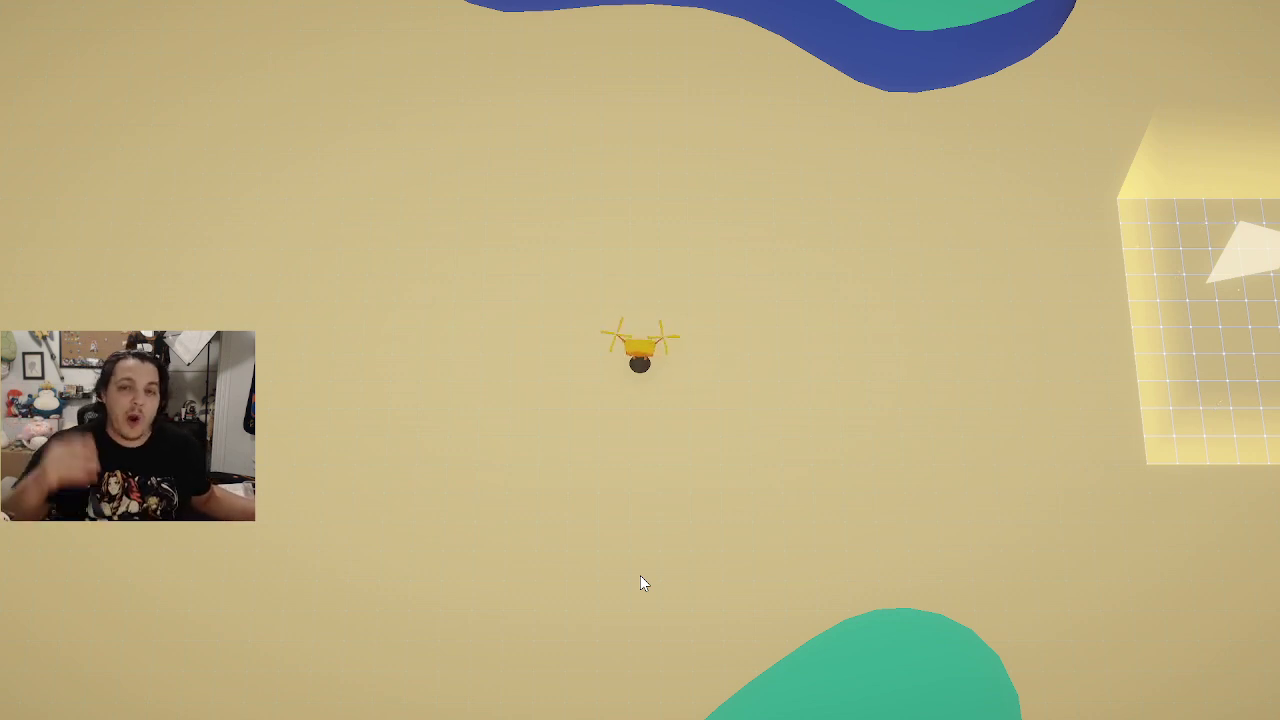